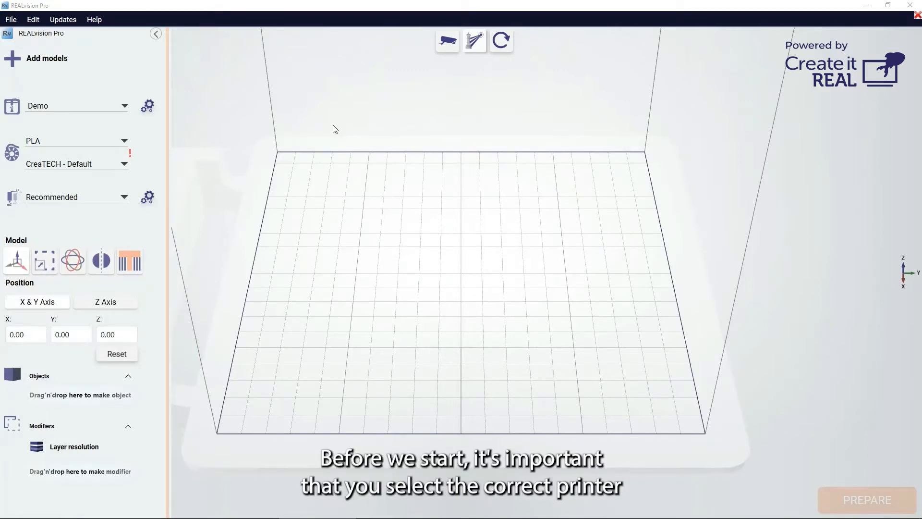
Select the Creality CR-10 as the printer and open the settings of the Recommended print profile
click(127, 108)
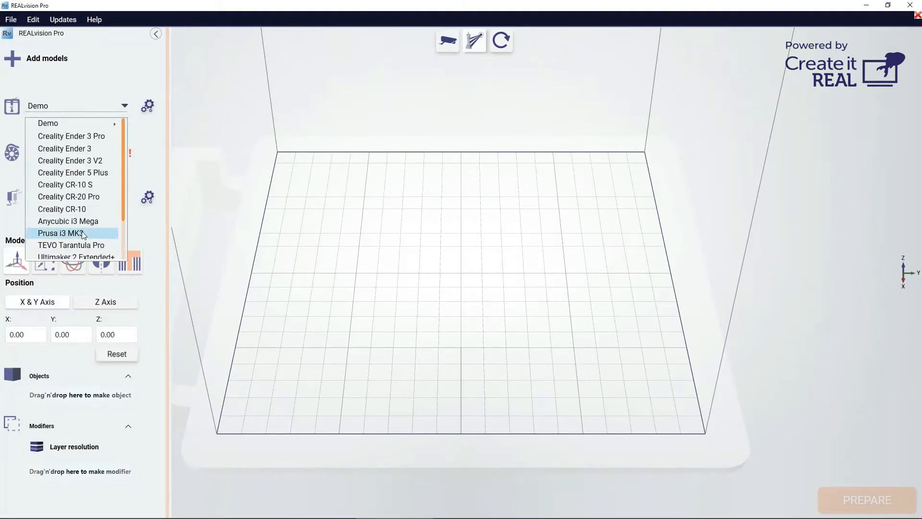
scroll(77, 187, down, 1)
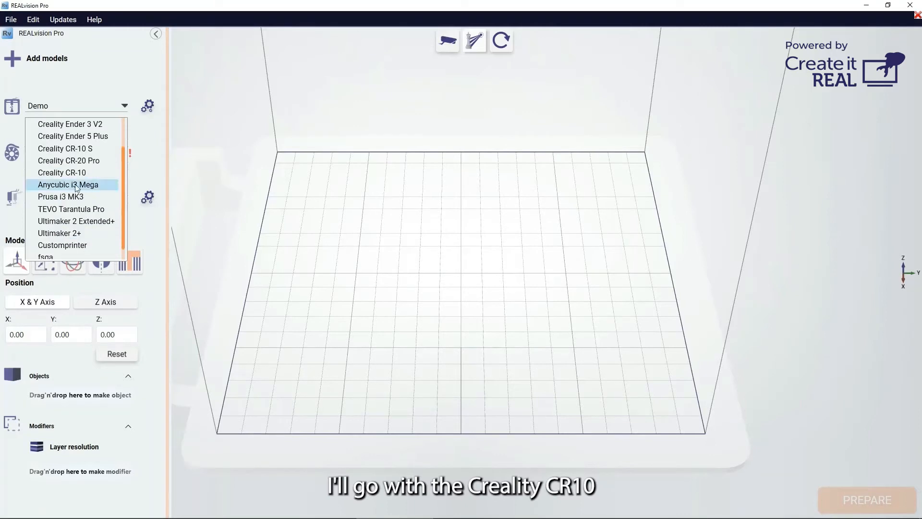
click(65, 172)
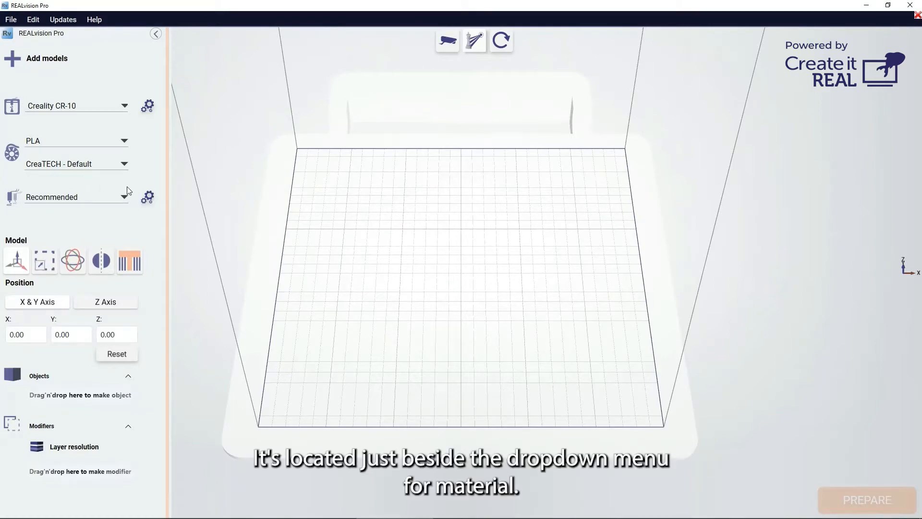
click(148, 197)
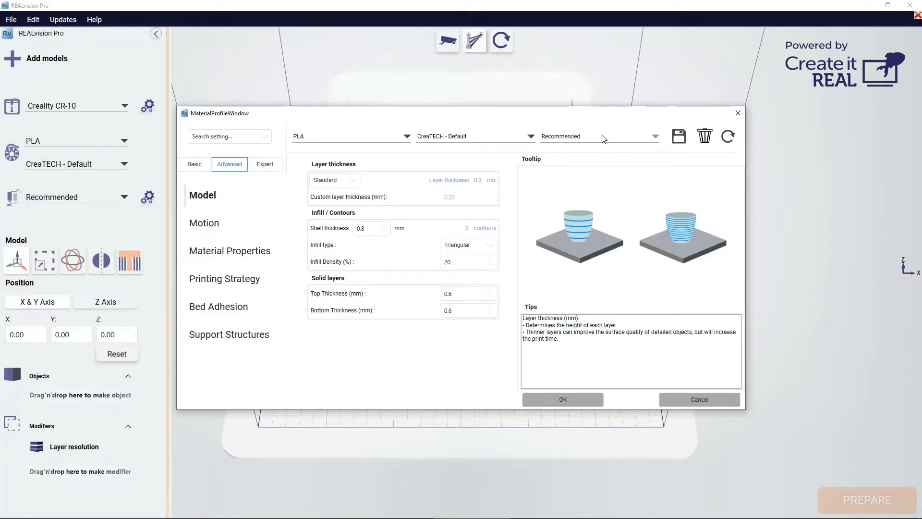
Compare the Basic, Advanced and Expert levels of the profile settings, ending on the Advanced level
click(229, 137)
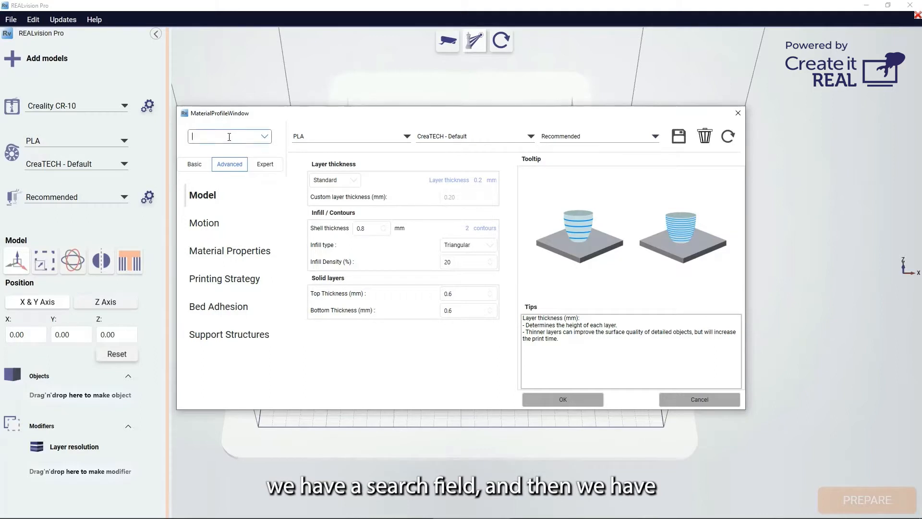
click(195, 166)
click(230, 165)
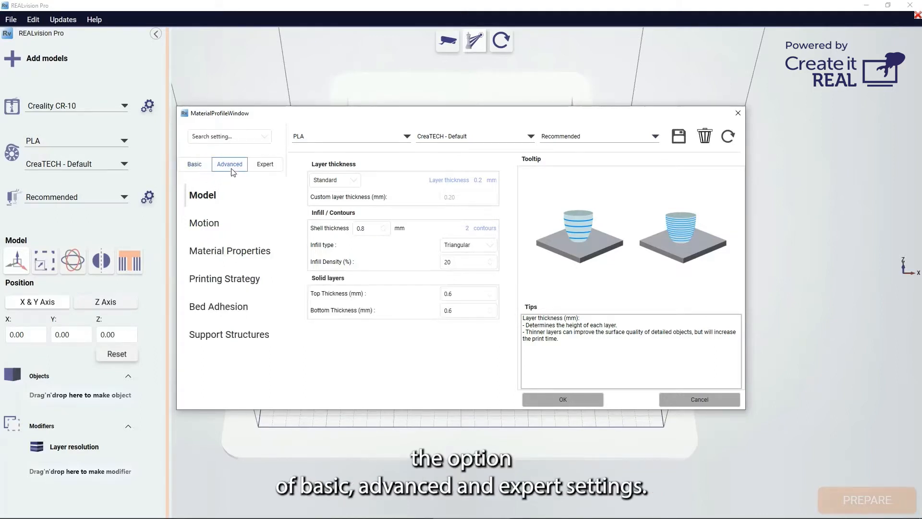
click(265, 164)
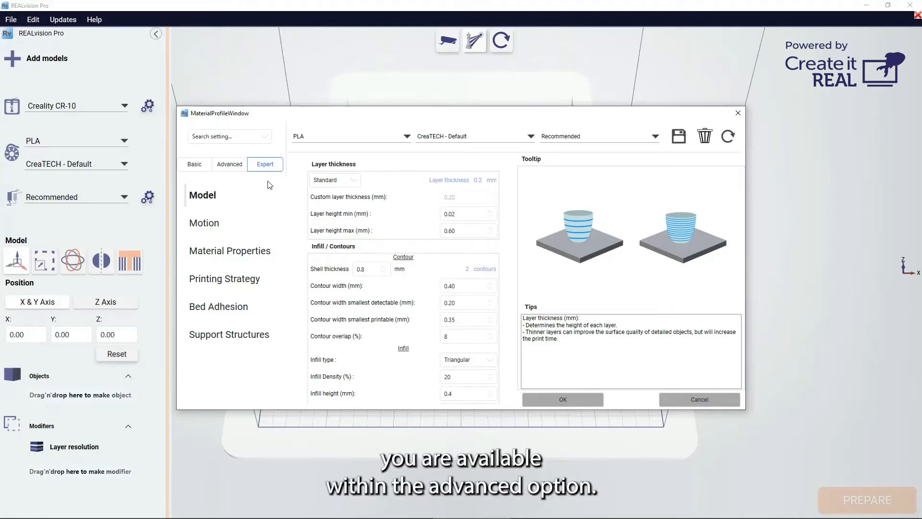
click(229, 163)
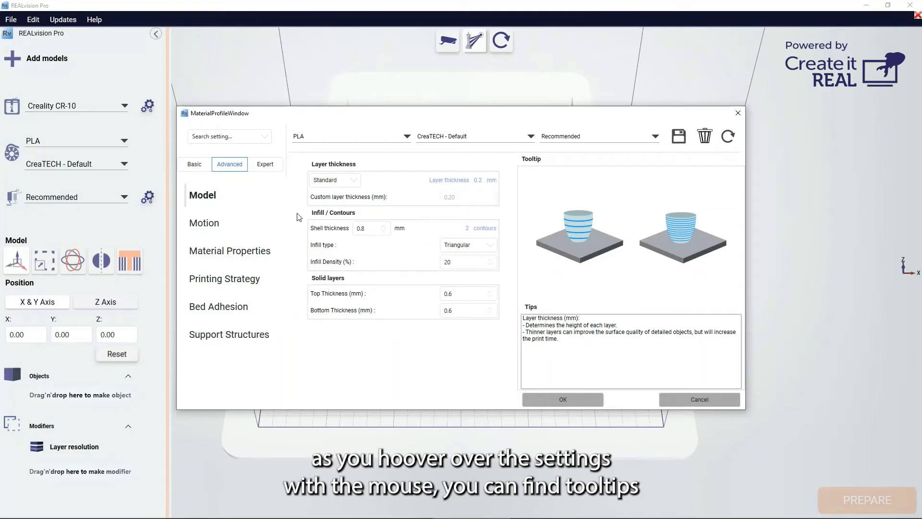
Read the tooltips for the Model settings on layer thickness, shell, infill and solid layers
mouse_move(326, 200)
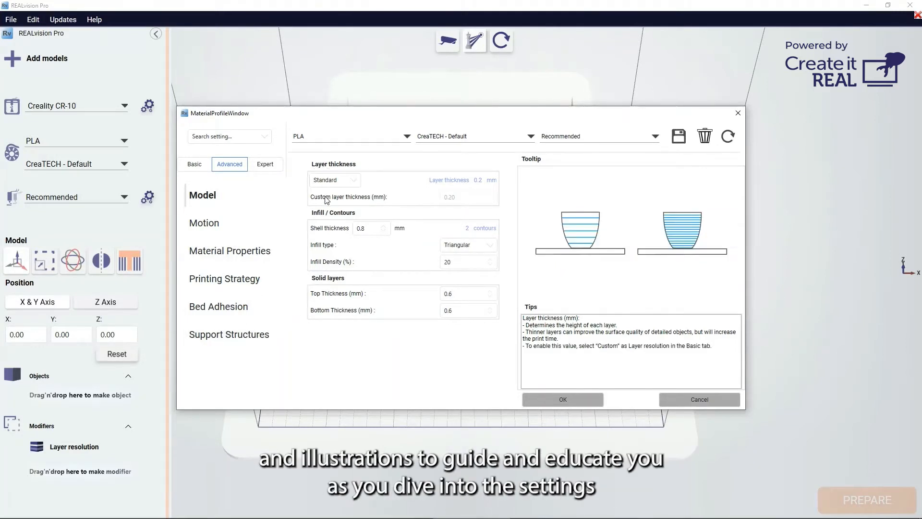
mouse_move(327, 231)
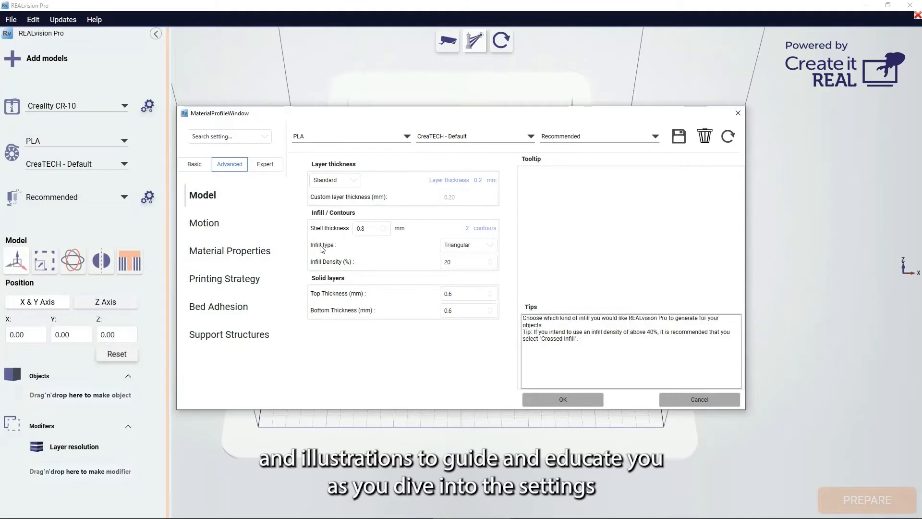
mouse_move(323, 262)
mouse_move(327, 294)
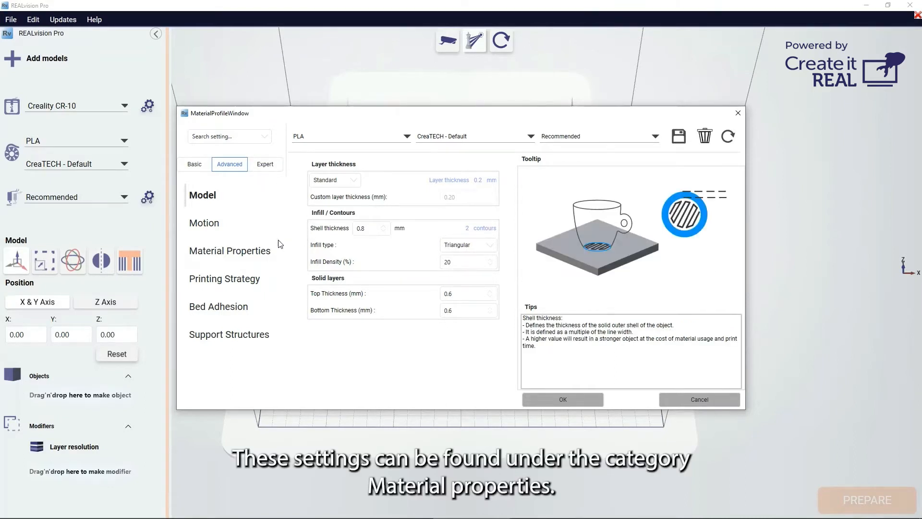
Review the temperature, maximum extrusion and cooling settings in the Material Properties category, including minimum layer time and maximum fan speed
click(254, 257)
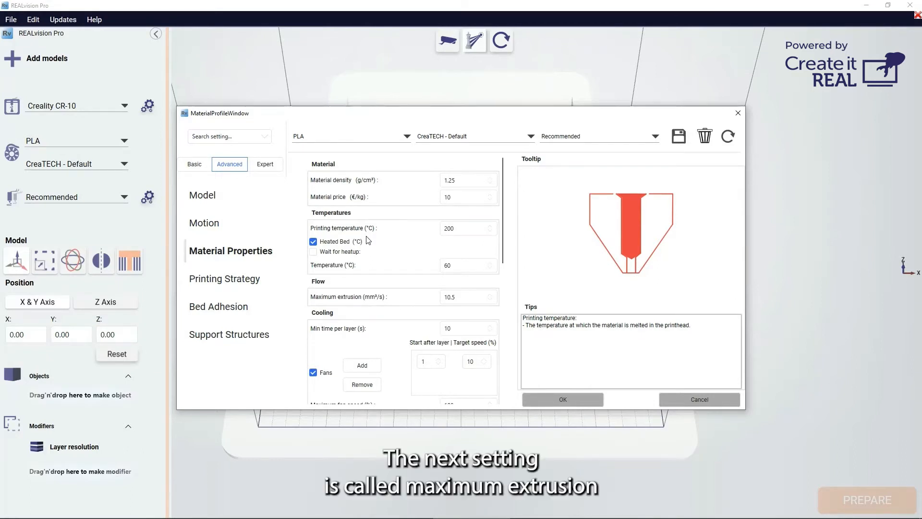
scroll(368, 240, down, 3)
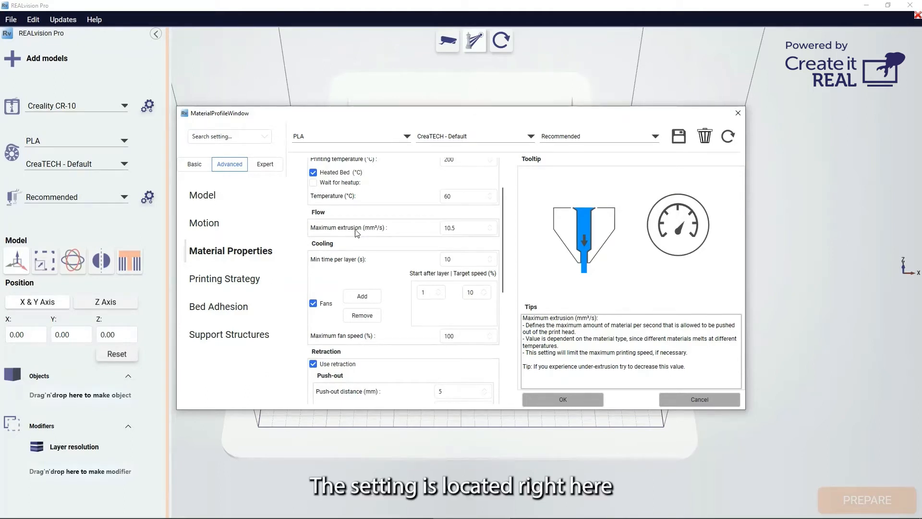
click(467, 230)
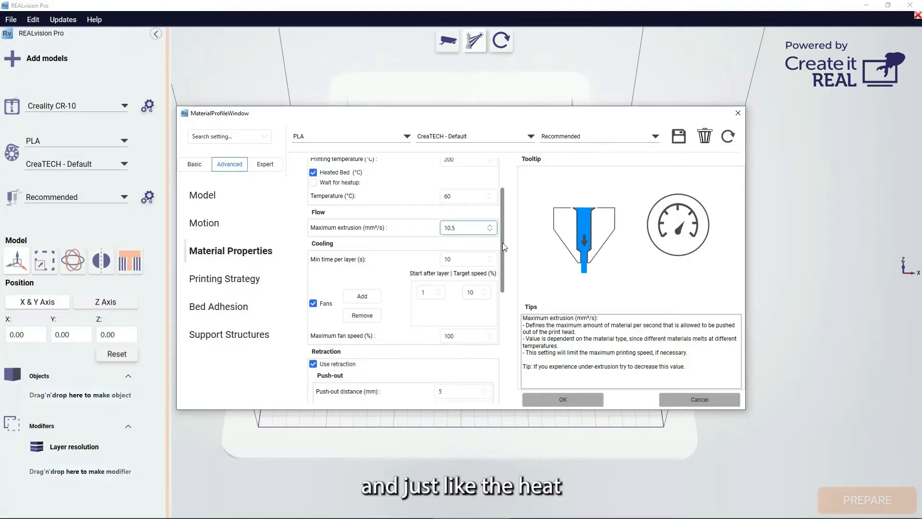
drag(502, 243, 499, 282)
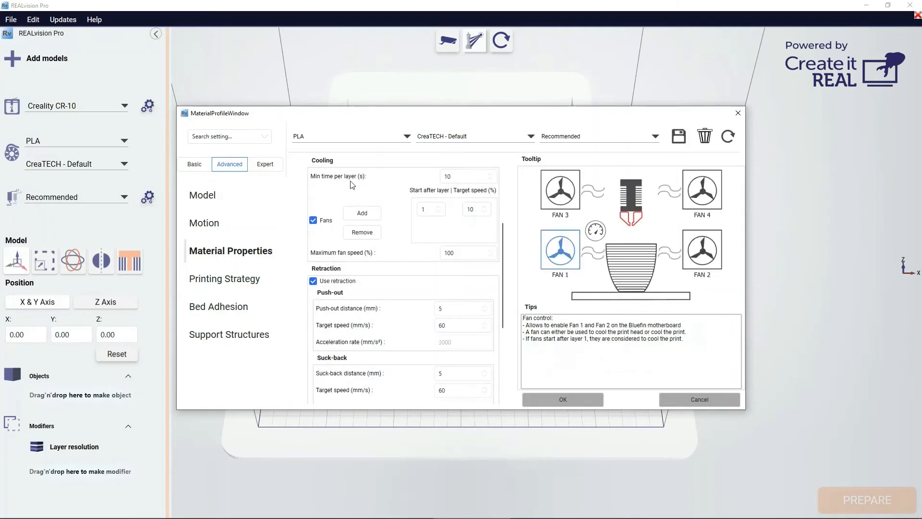
mouse_move(336, 179)
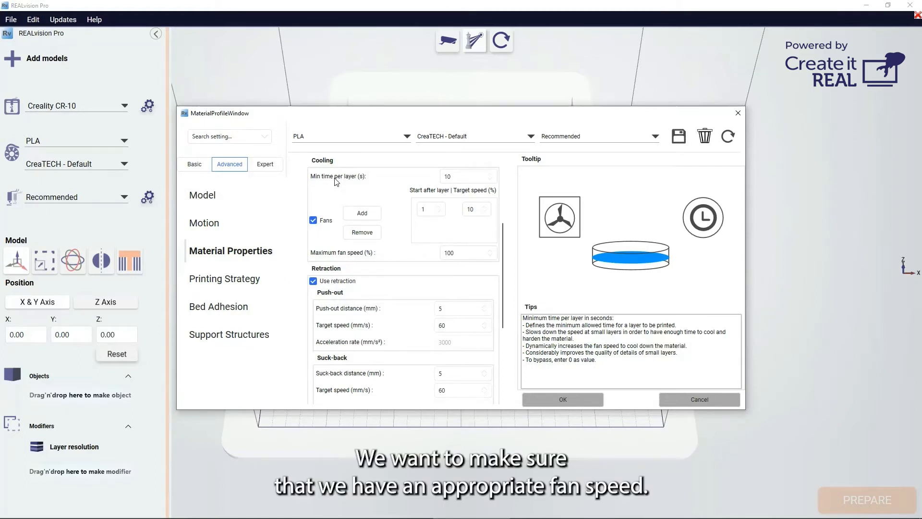
mouse_move(355, 255)
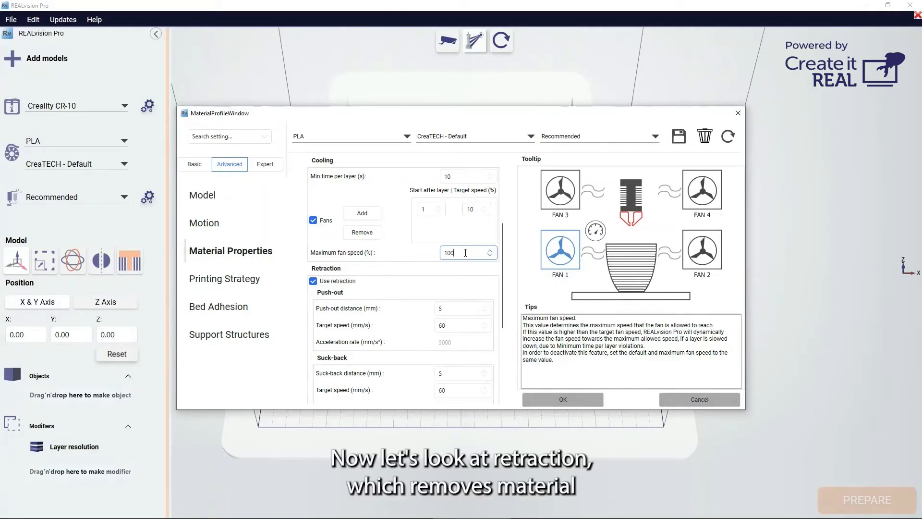
Examine the push-out and suck-back distance settings for retraction in Material Properties
drag(503, 278, 500, 321)
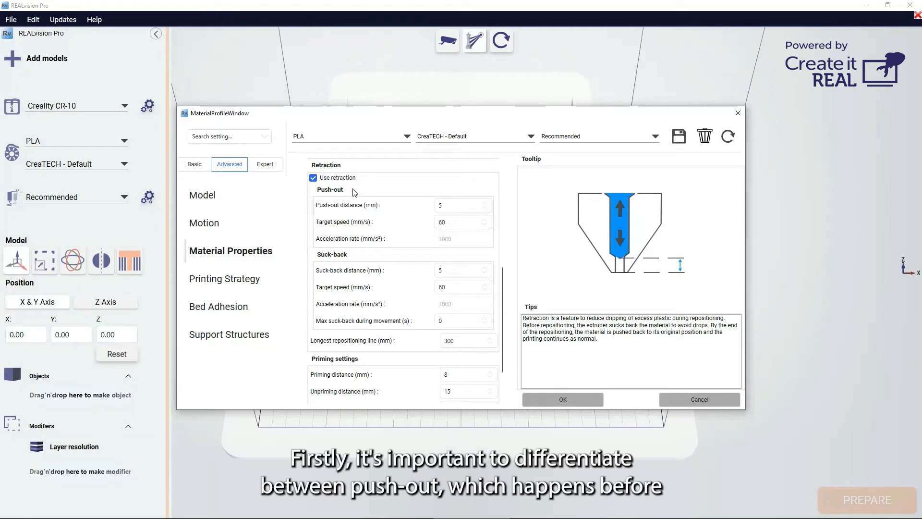
mouse_move(346, 206)
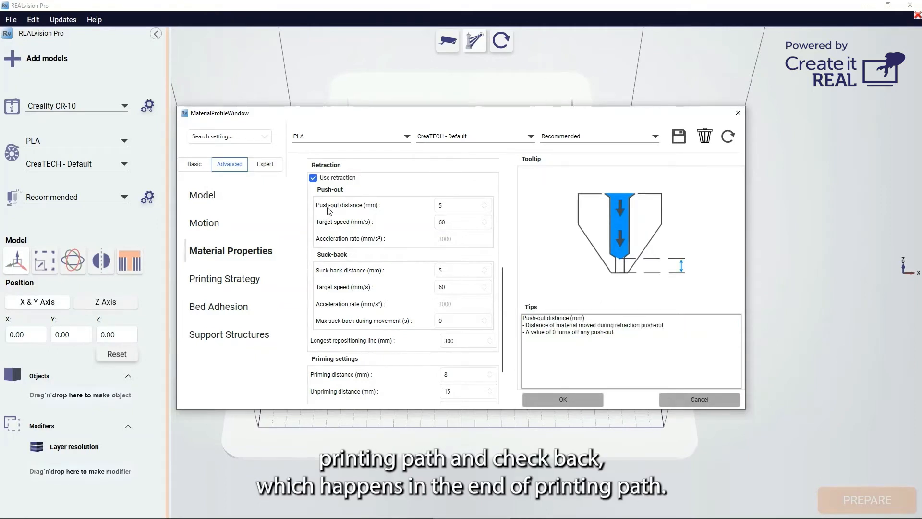
mouse_move(328, 276)
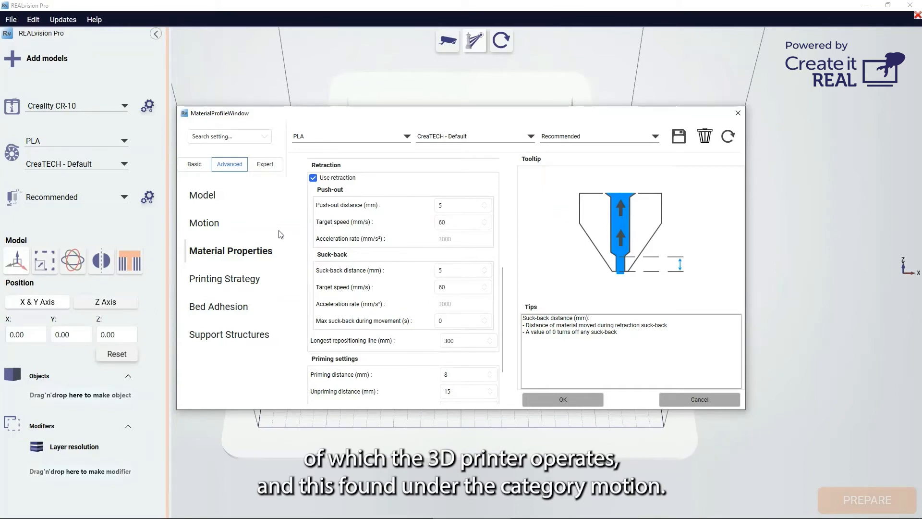
Examine the Motion category's target speeds for repositioning, visible areas and inner areas
click(226, 231)
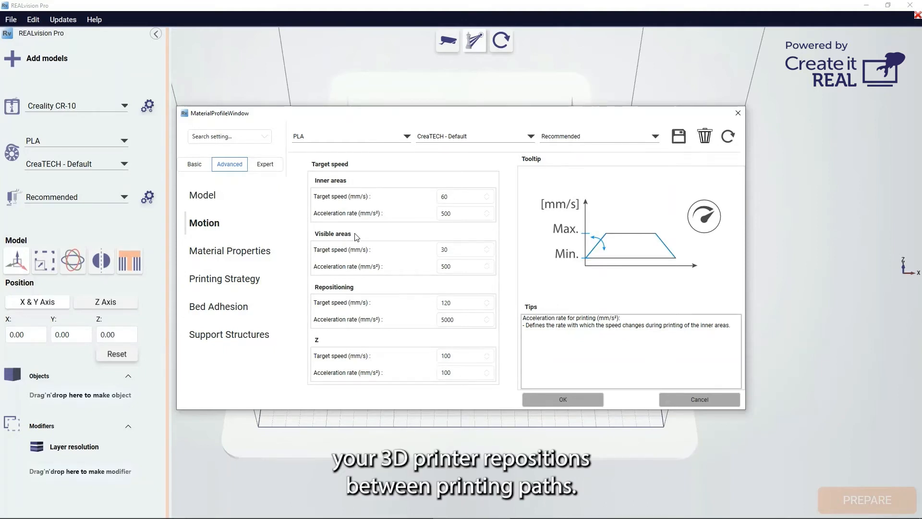
mouse_move(342, 303)
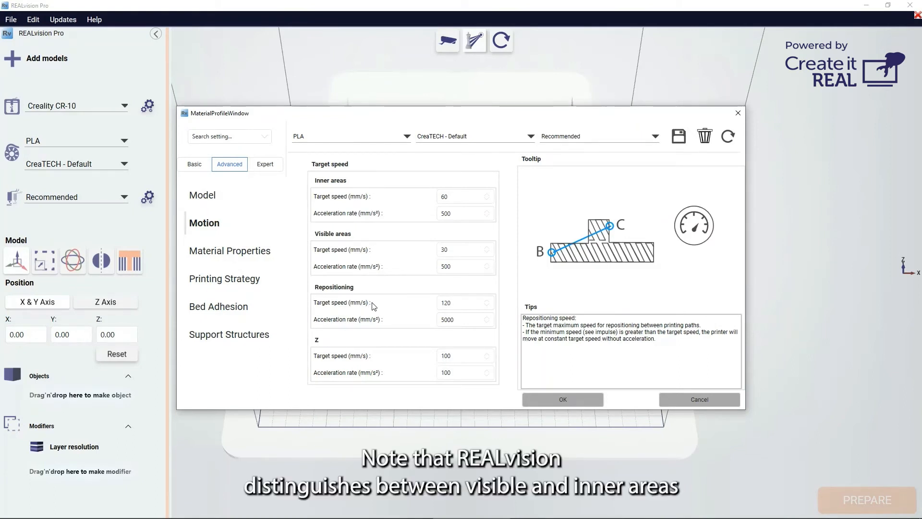
mouse_move(332, 244)
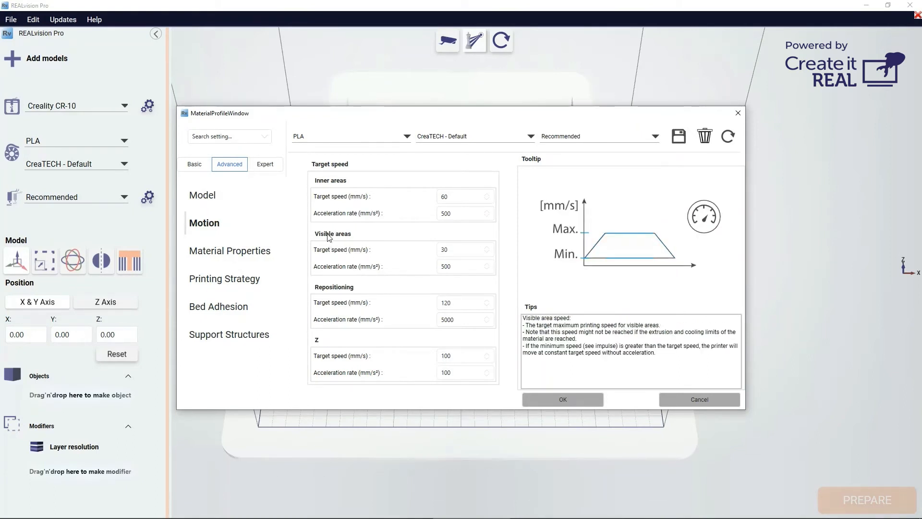
mouse_move(328, 192)
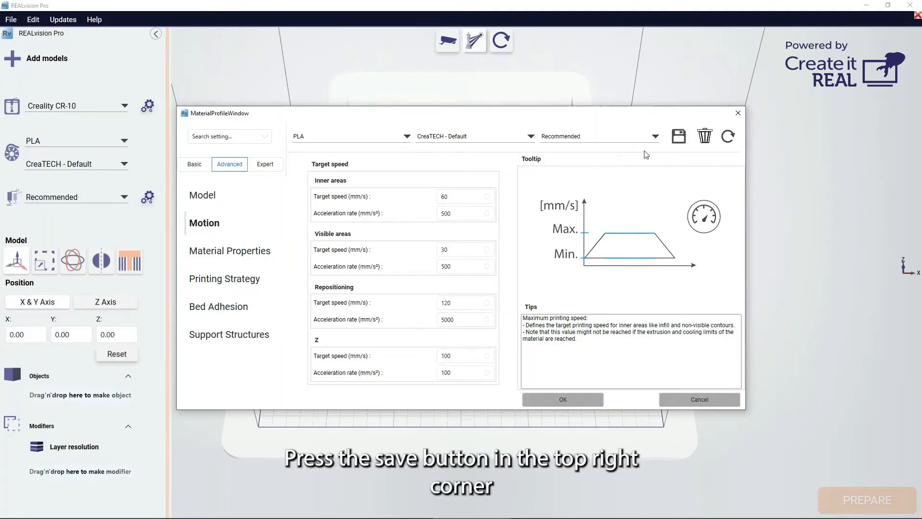
Save the profile as a new material named "custom pla profile", keeping PLA as the type and CreaTECH as the manufacturer
click(680, 139)
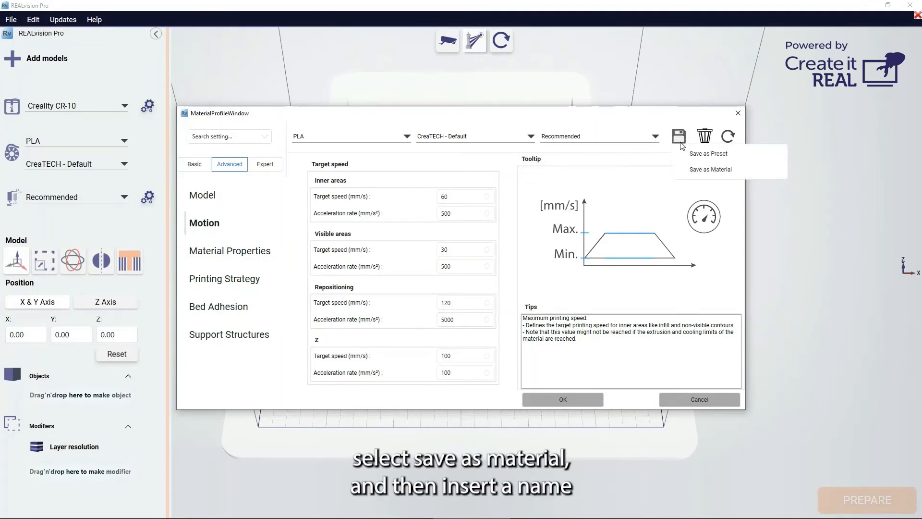
click(695, 170)
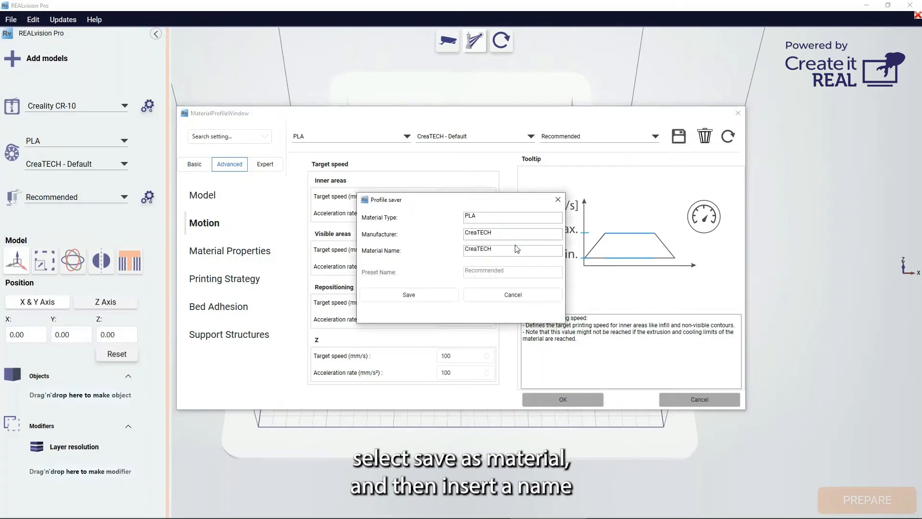
double_click(493, 218)
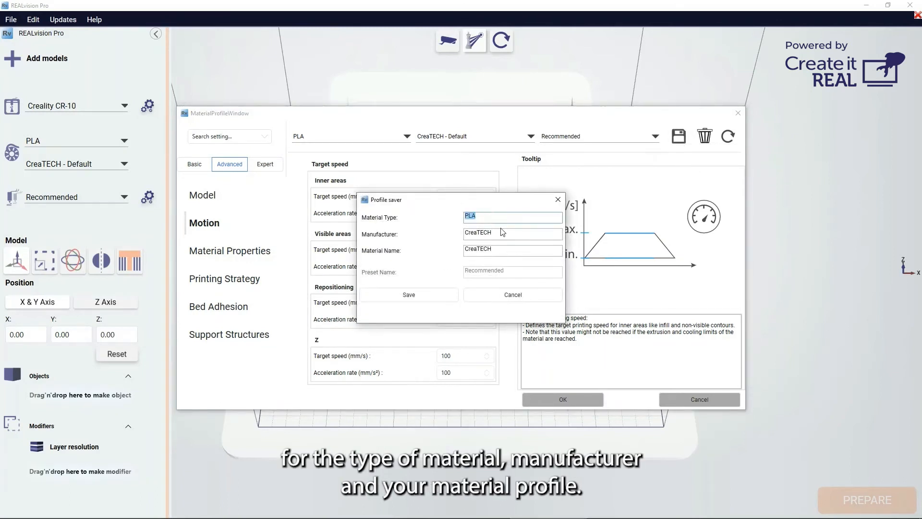
drag(501, 234, 419, 250)
click(508, 252)
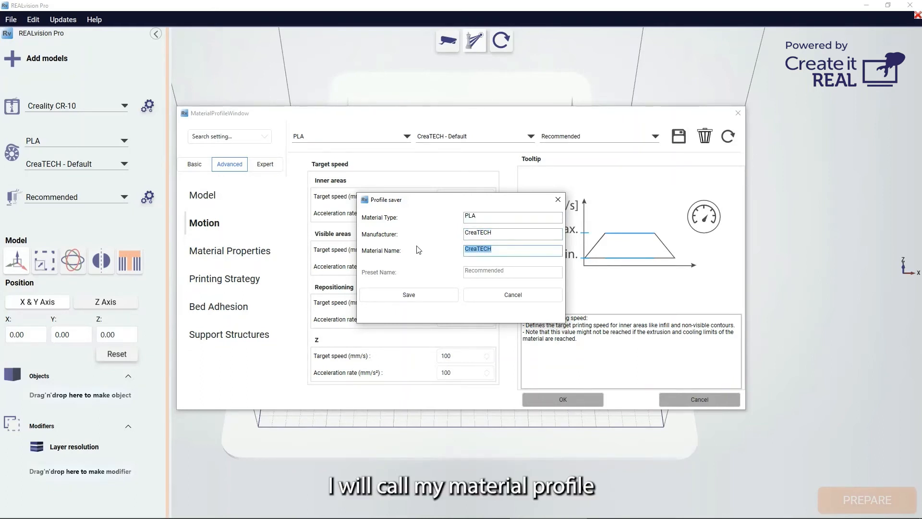
text(custom pla profile)
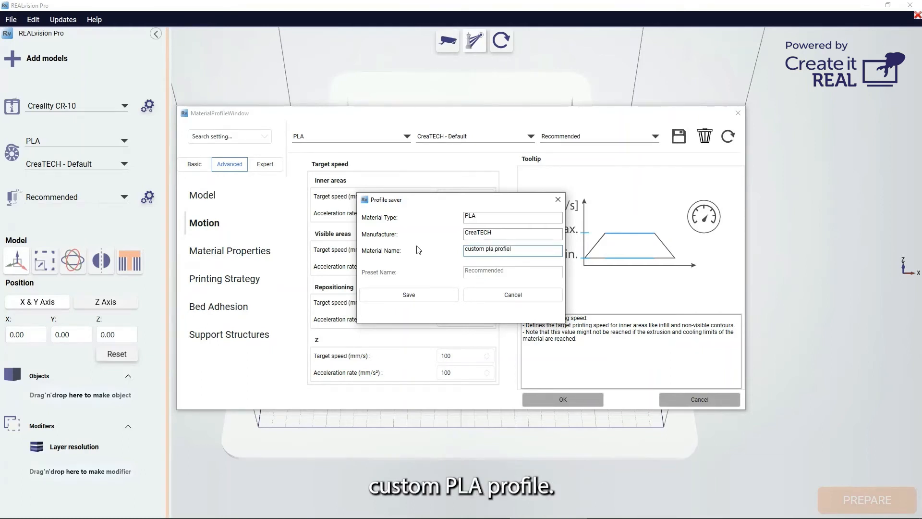
click(411, 296)
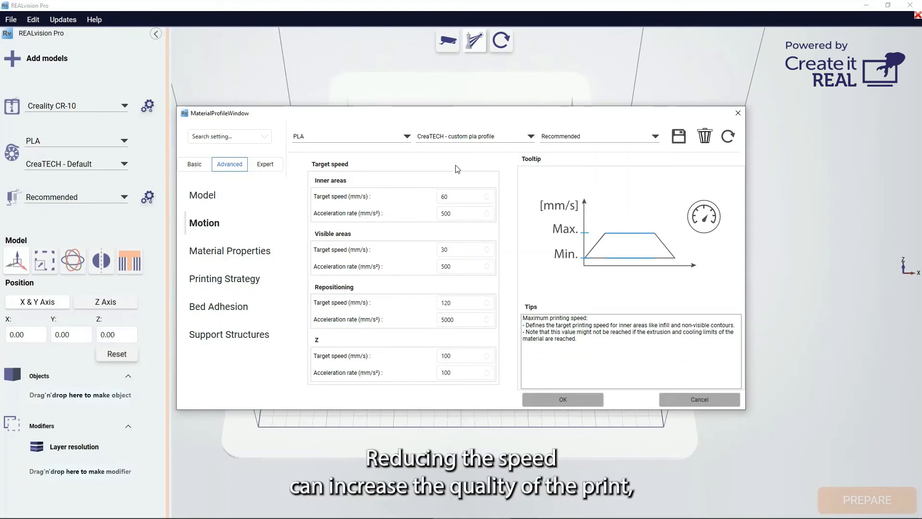
Set the target speed to 20 mm/s for visible areas and 50 mm/s for inner areas
double_click(455, 250)
text(2)
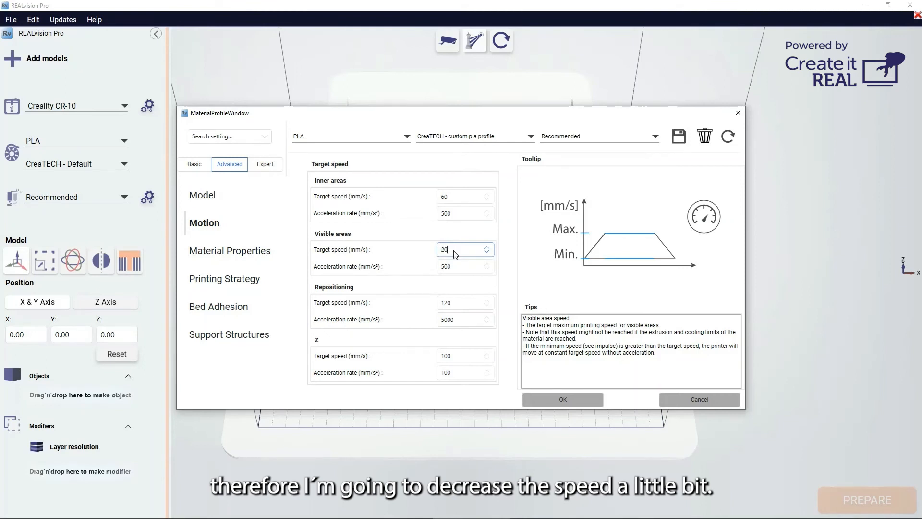
double_click(456, 197)
text(5)
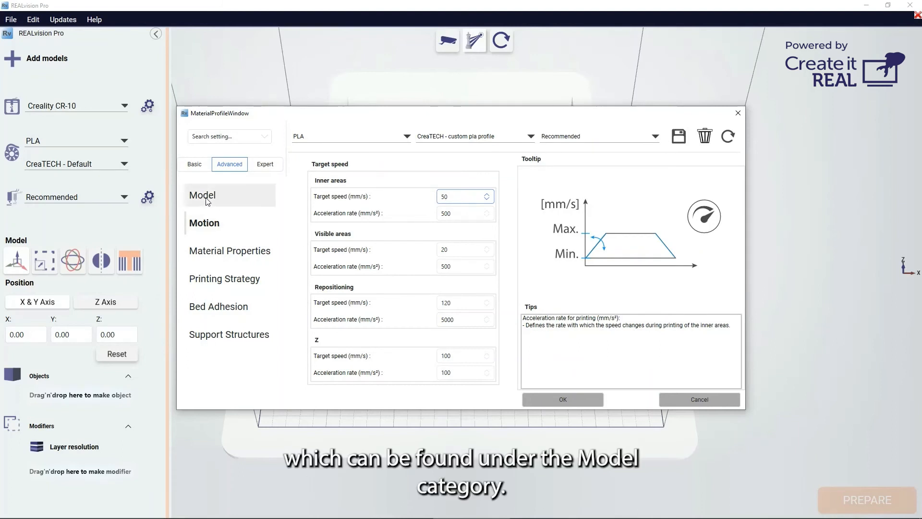
In the Model category, set the infill density to 40% and increase the shell thickness to 1.2 mm for three contours
click(254, 206)
double_click(463, 262)
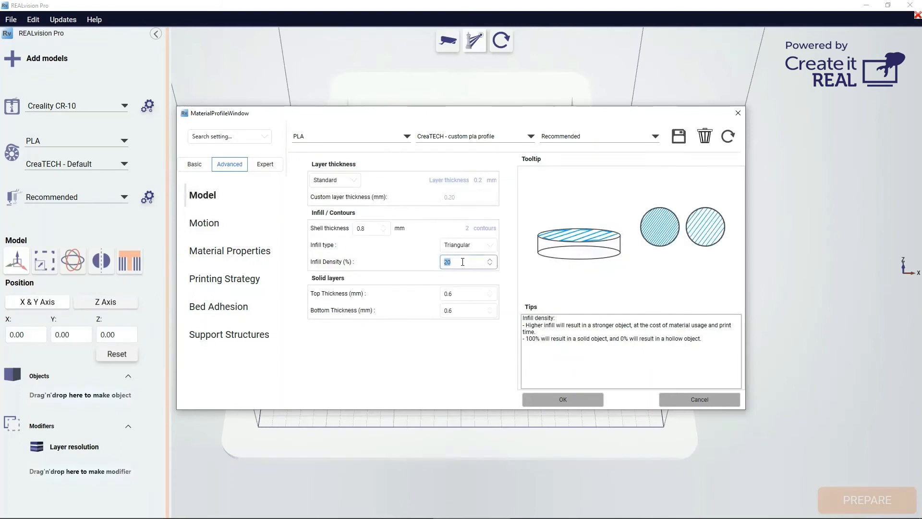
text(40)
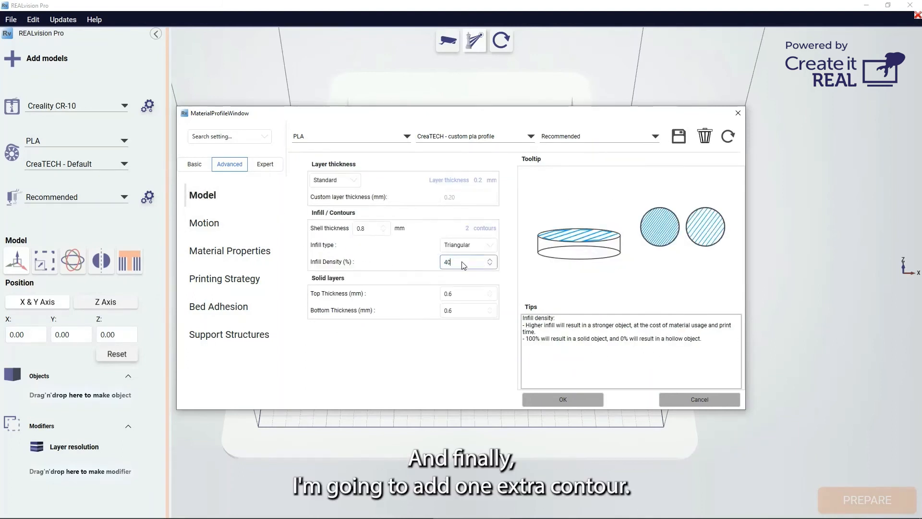
click(384, 226)
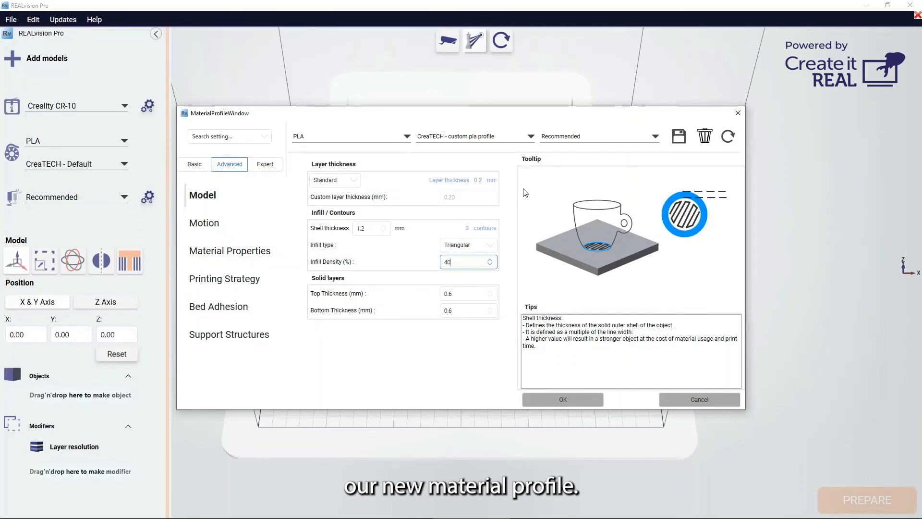
Save the settings as a preset named "high quality" under the custom pla profile, accept the profile changes, and make it the active print preset
click(678, 141)
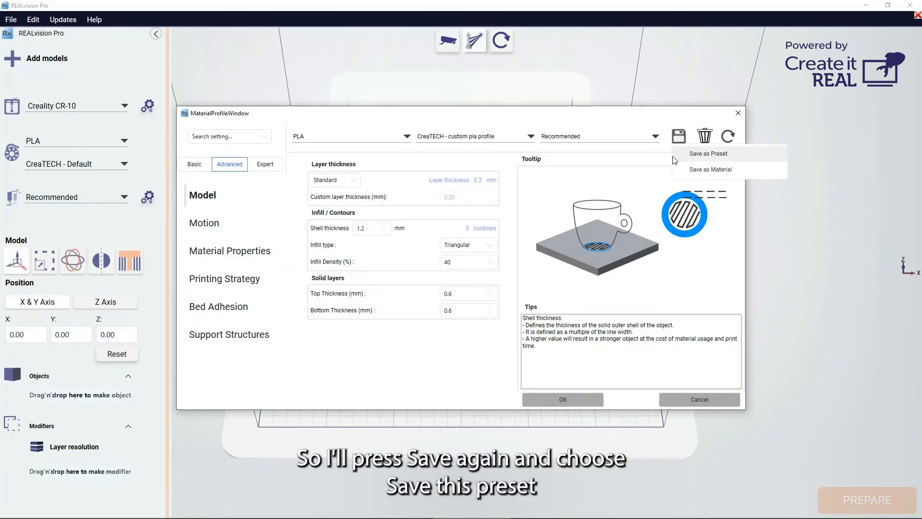
click(728, 156)
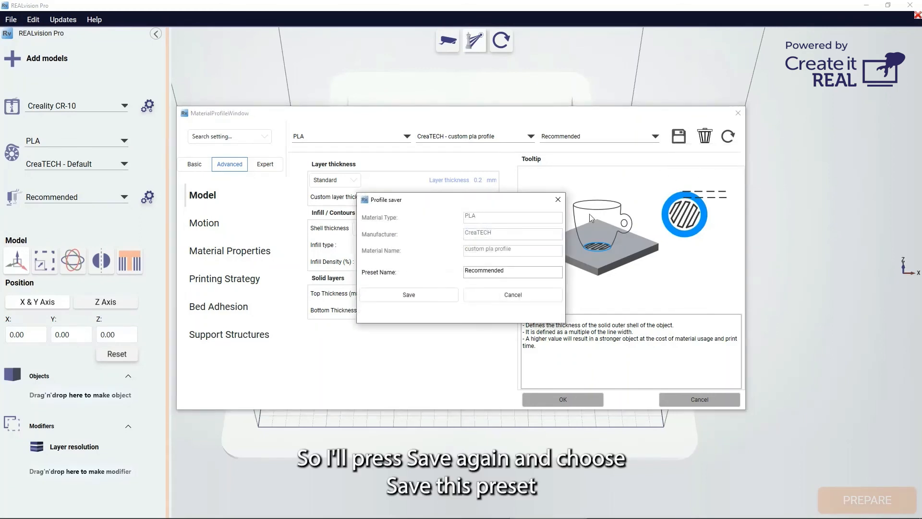
double_click(513, 269)
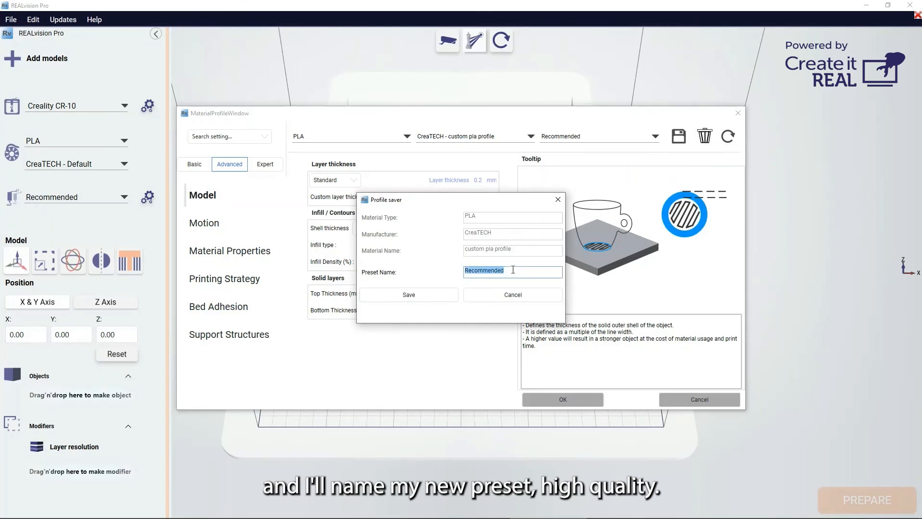
text(high quality)
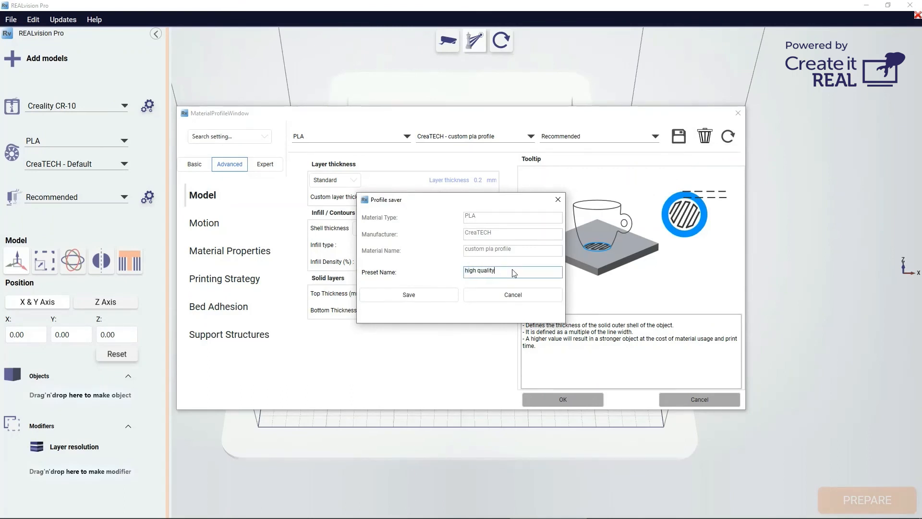
click(436, 295)
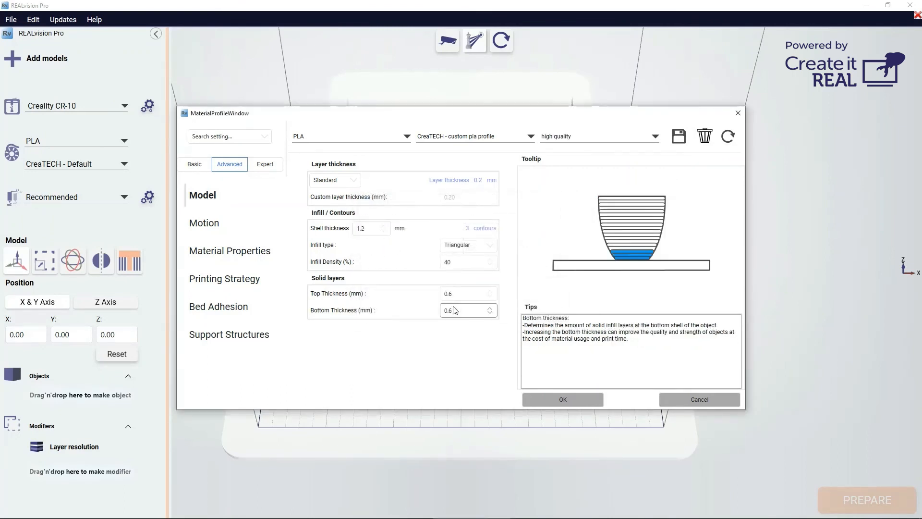
click(558, 401)
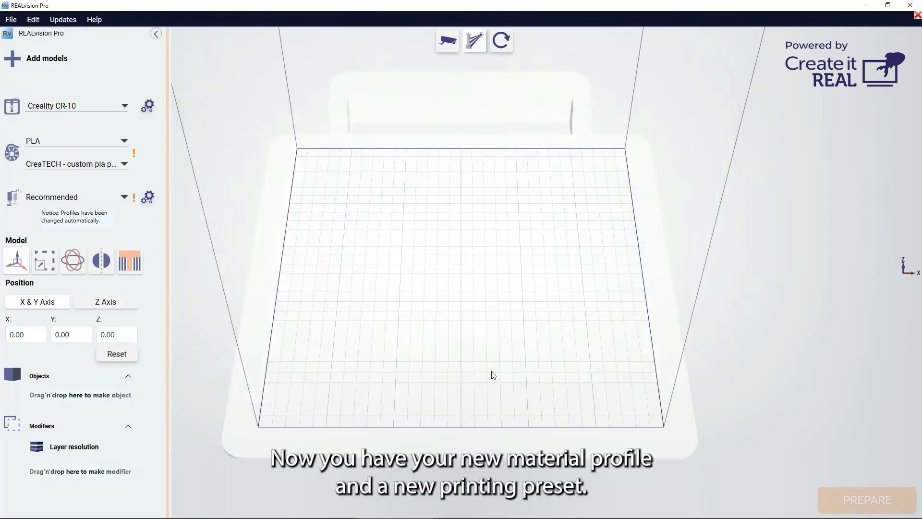
click(120, 194)
click(68, 228)
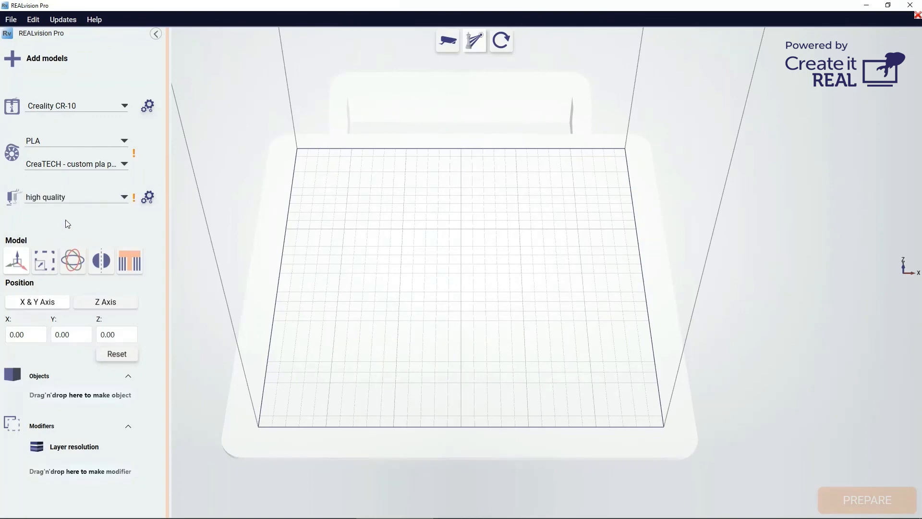
Review the selectable CreaTECH material profiles and print presets, and read the explanation of the orange exclamation mark beside the preset
click(123, 164)
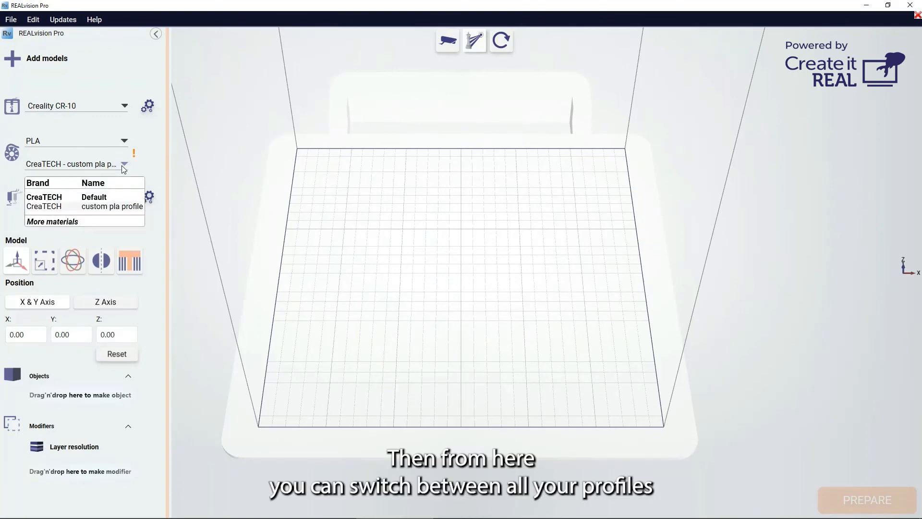
click(117, 163)
click(123, 197)
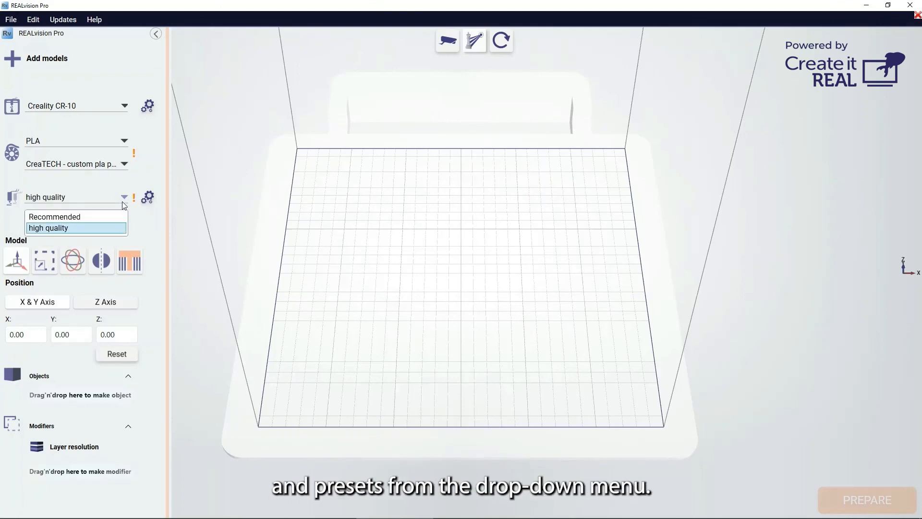
click(120, 198)
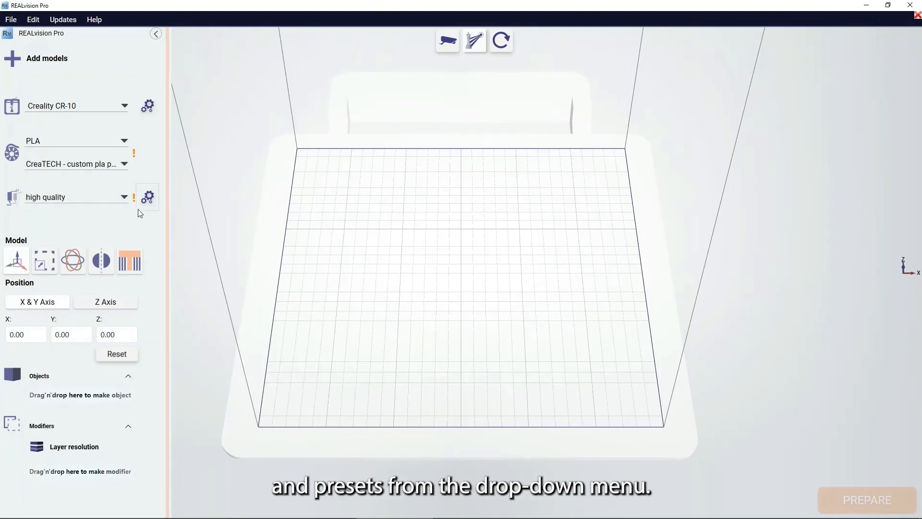
mouse_move(134, 199)
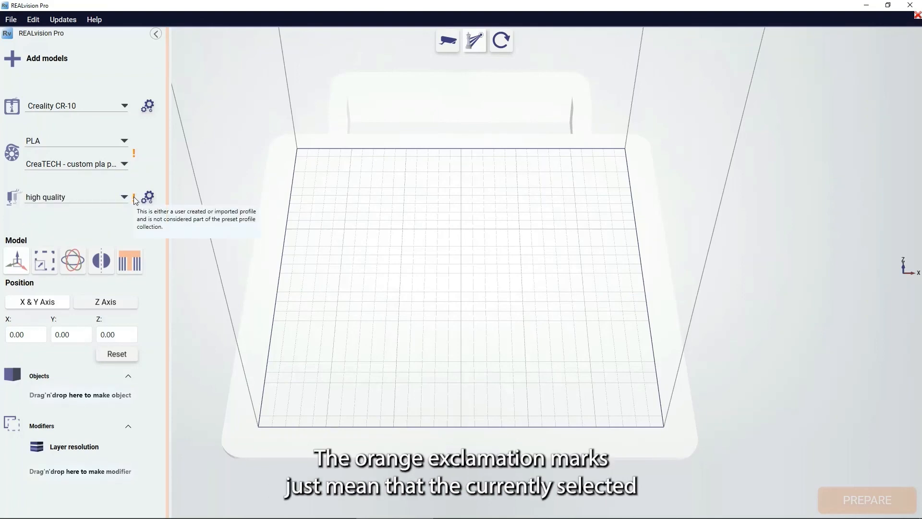